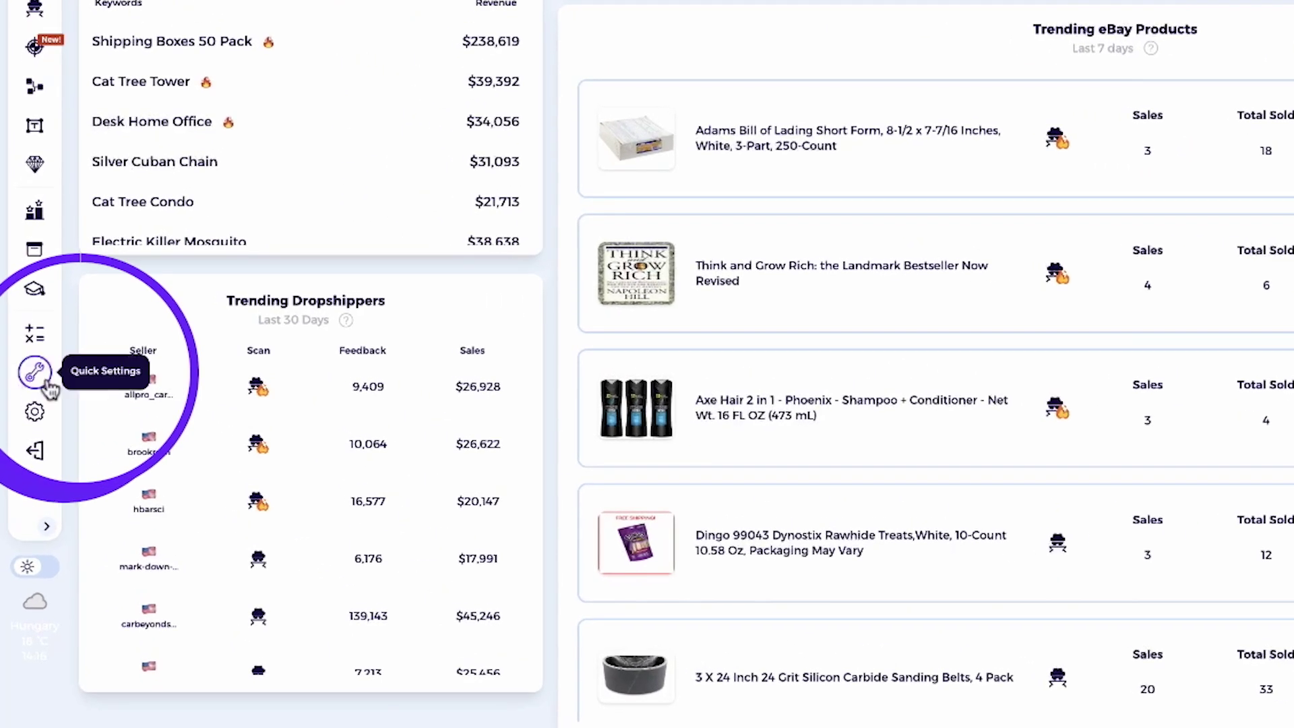
# - Change the Quick Settings marketplace from its Marketplace dropdown to eBay.co.uk
pyautogui.click(37, 376)
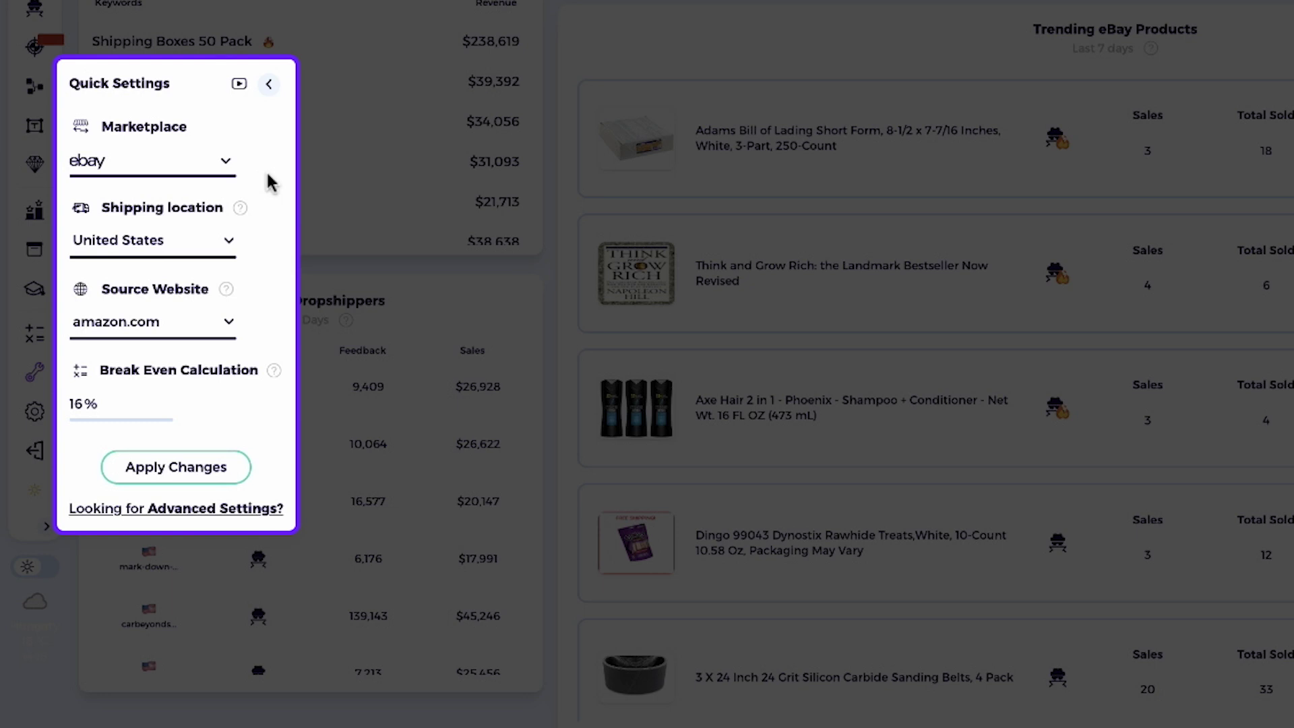
pyautogui.click(229, 168)
pyautogui.moveTo(142, 211)
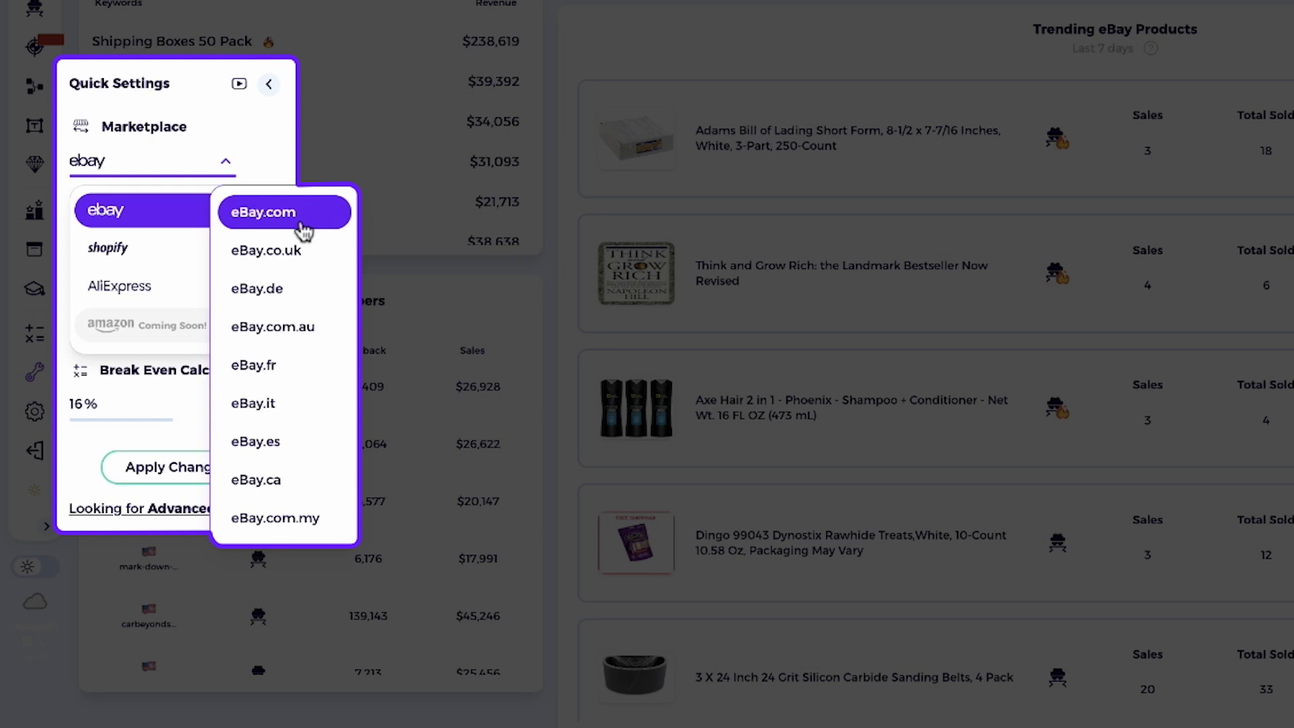
pyautogui.click(296, 249)
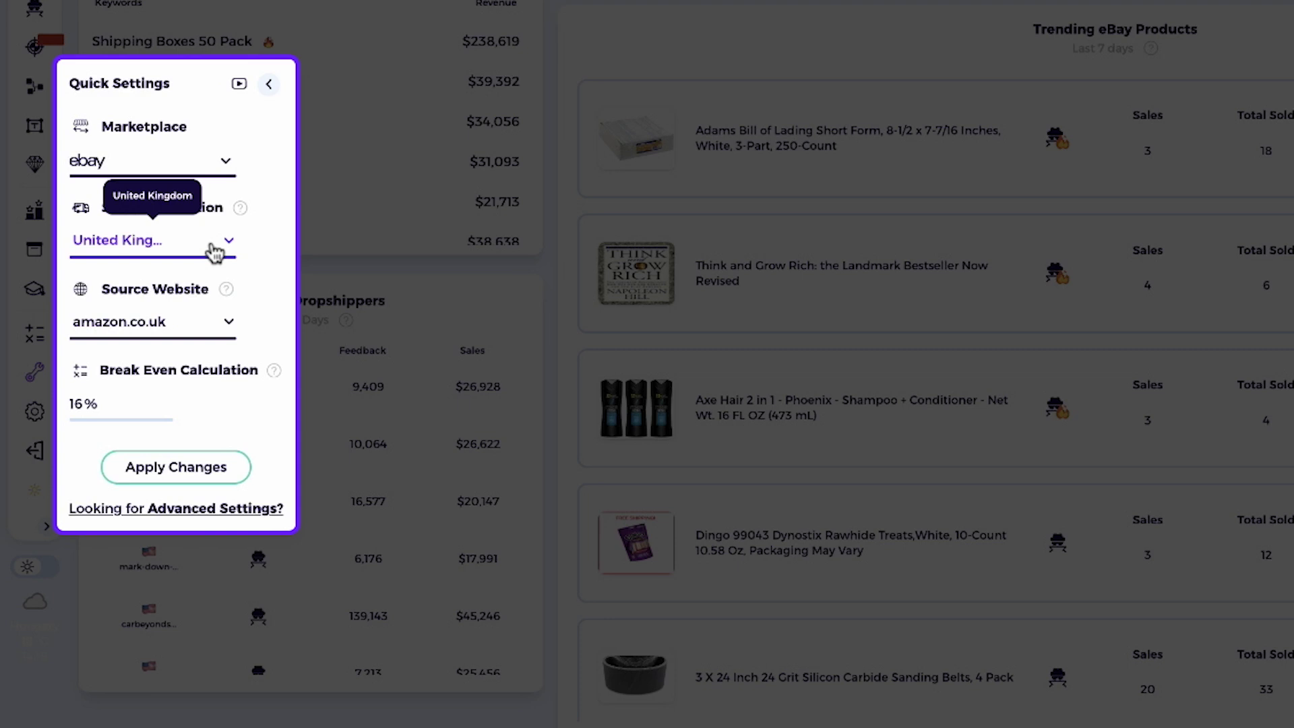
# - Set shipping location to United States with amazon.com as the source website
pyautogui.click(214, 250)
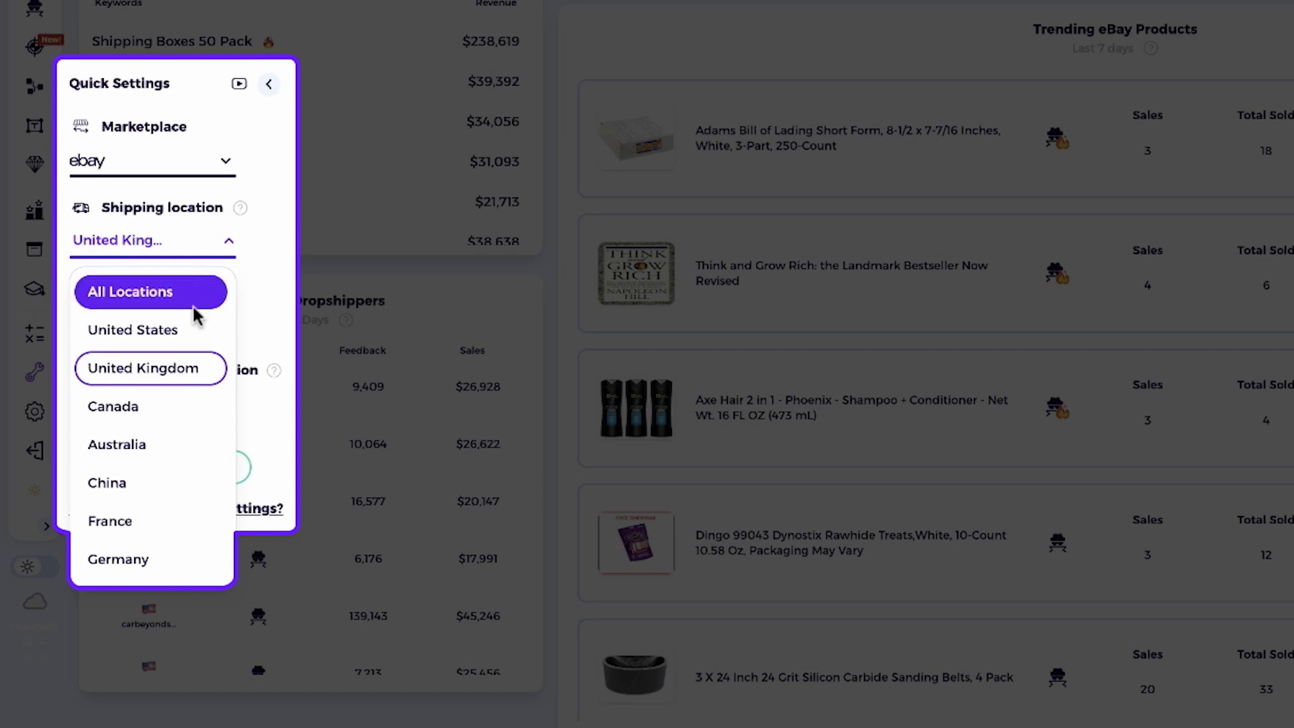
pyautogui.click(192, 330)
pyautogui.click(185, 325)
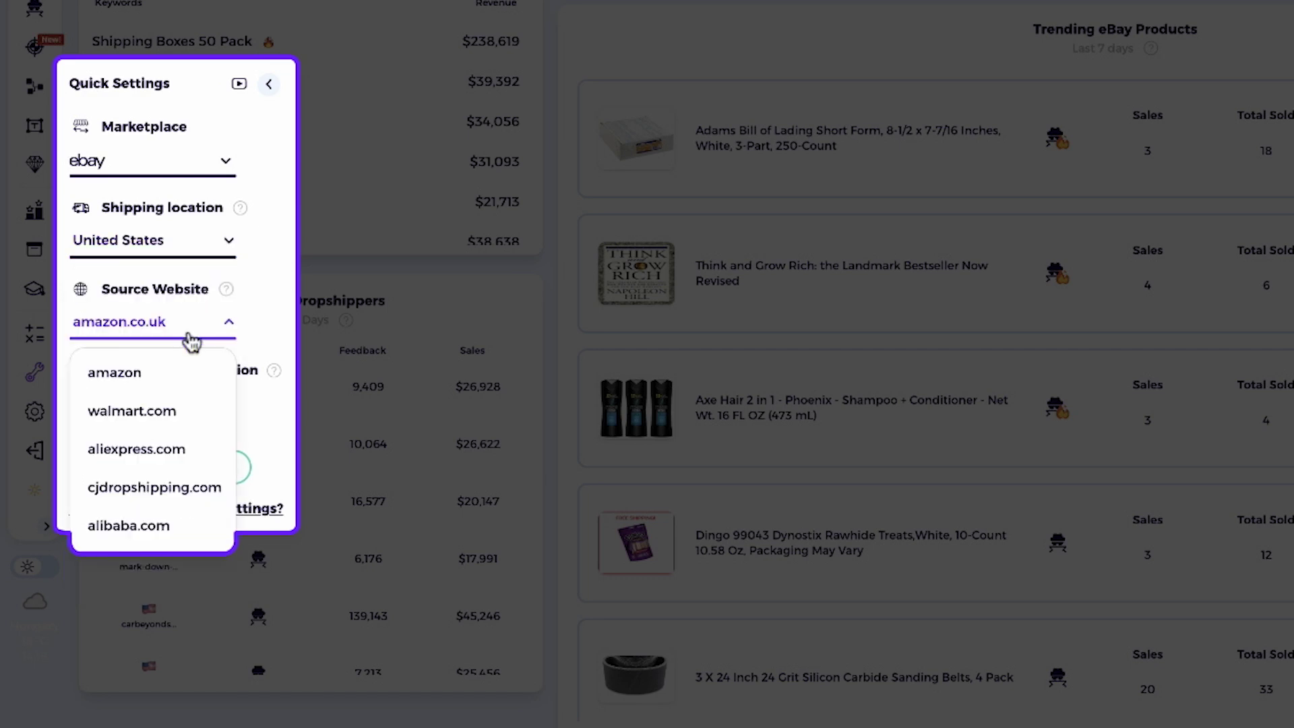
pyautogui.click(254, 375)
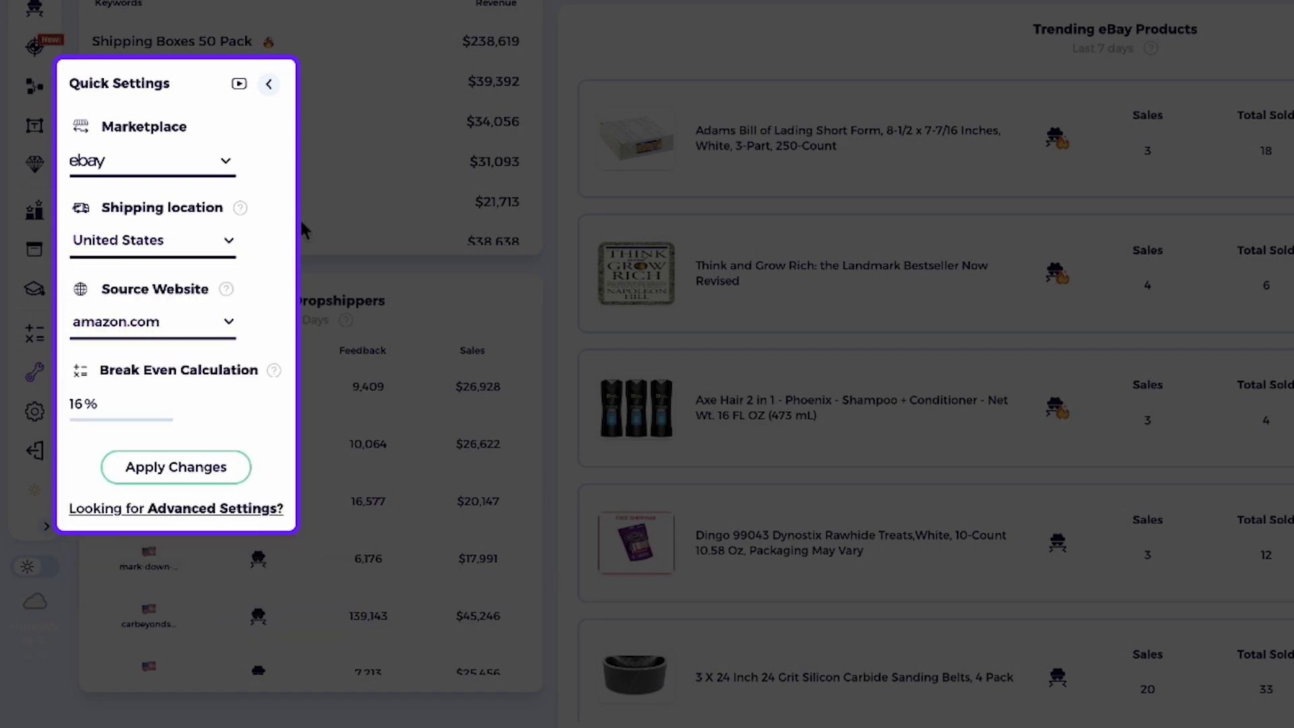
# - Switch shipping location to United Kingdom with amazon.co.uk as the source website
pyautogui.click(220, 254)
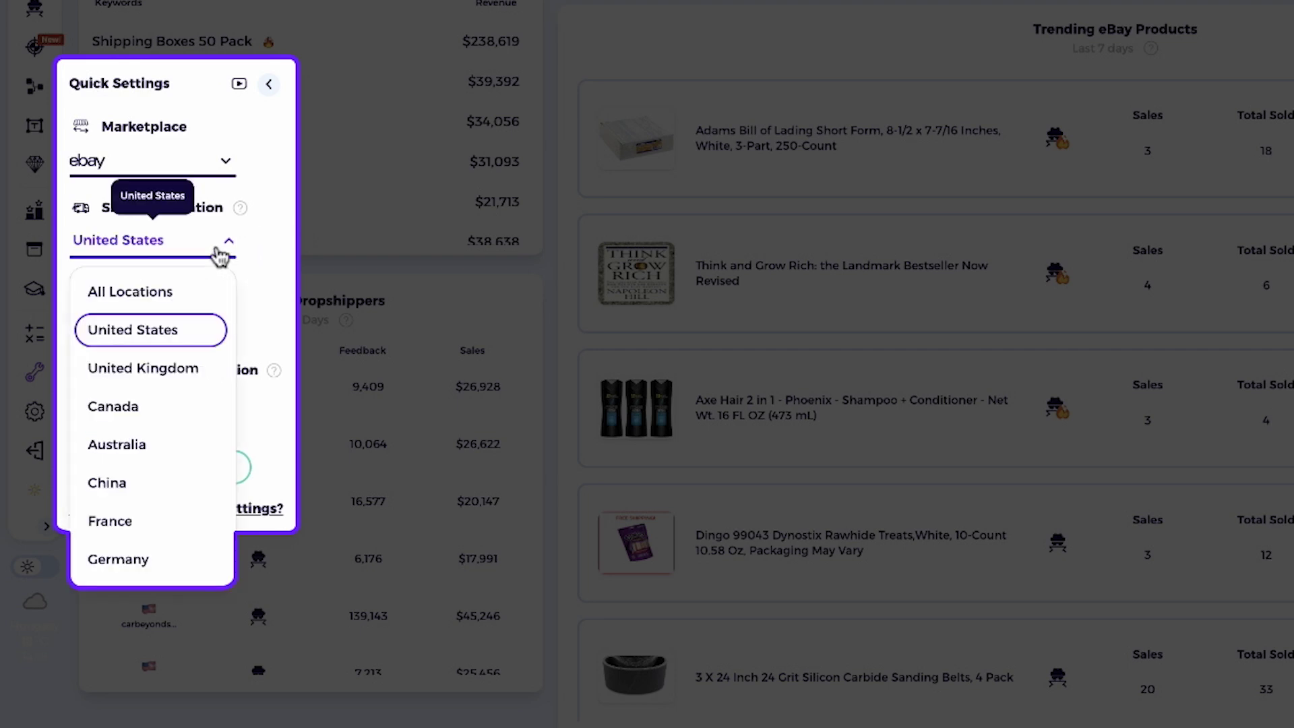
pyautogui.click(193, 371)
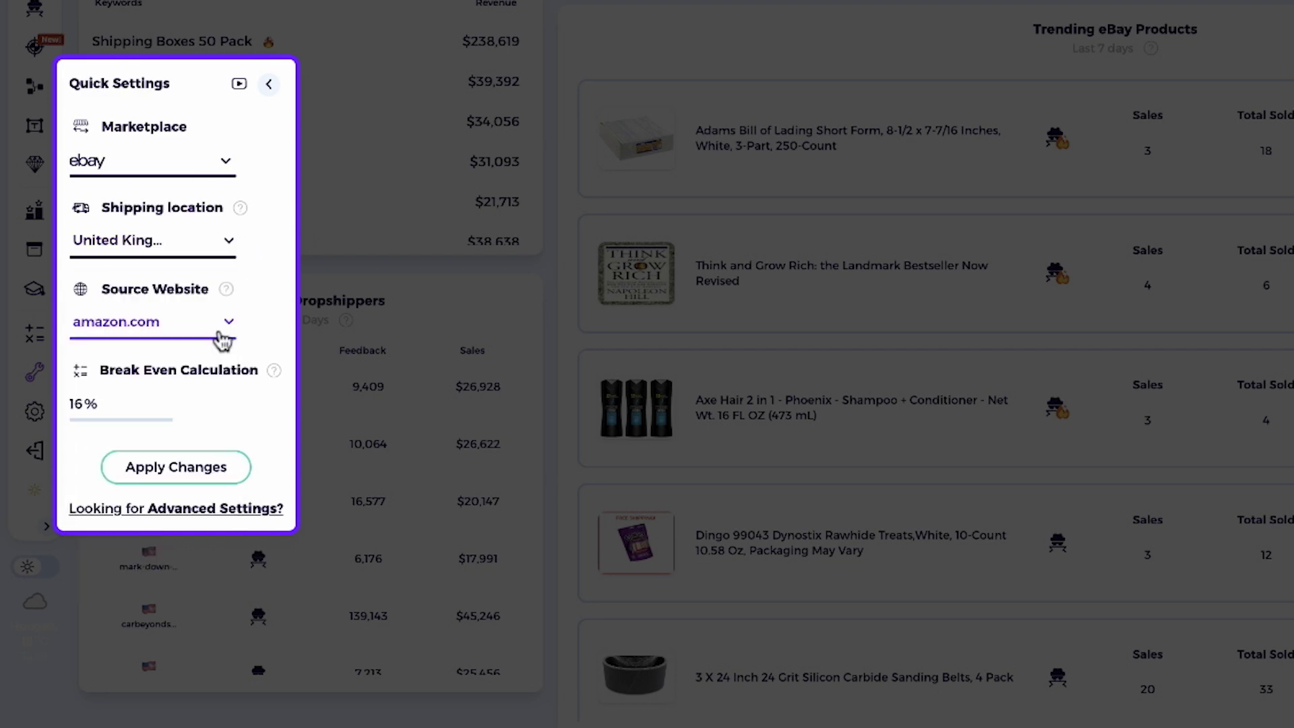
pyautogui.click(222, 329)
pyautogui.click(319, 416)
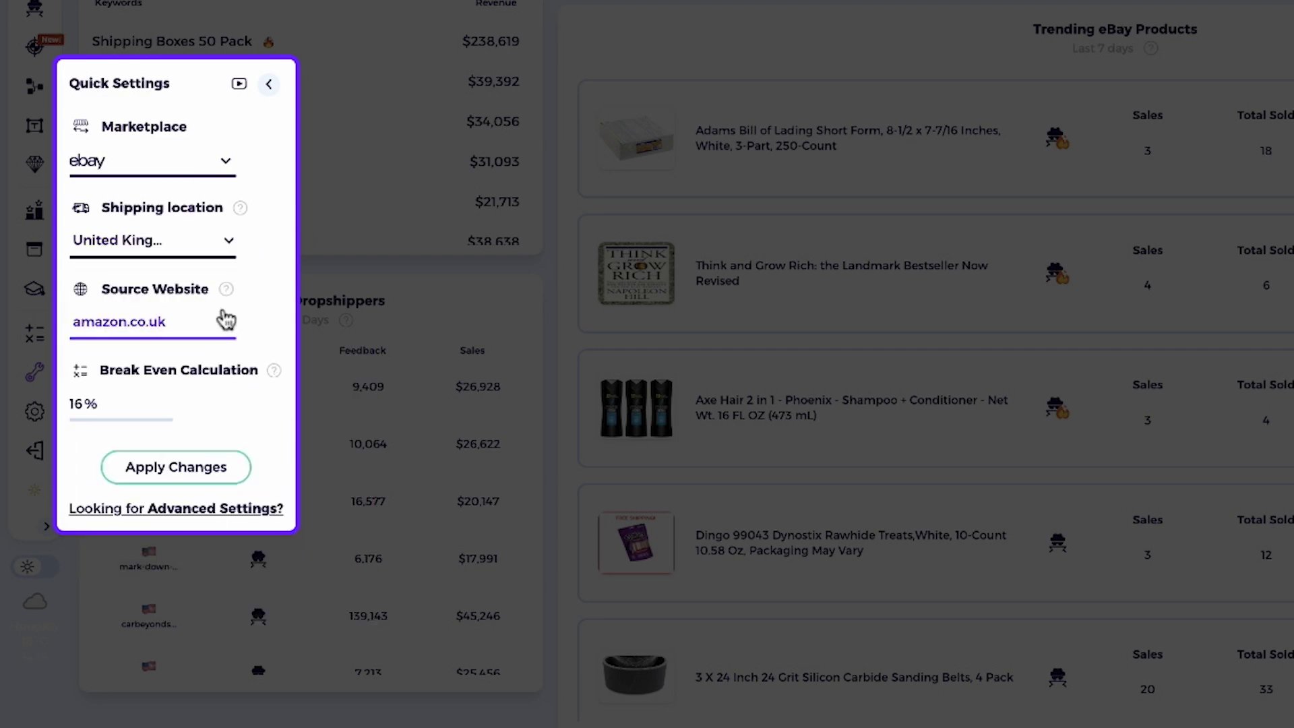
# - Switch shipping location to China with aliexpress.com as the source website
pyautogui.click(204, 253)
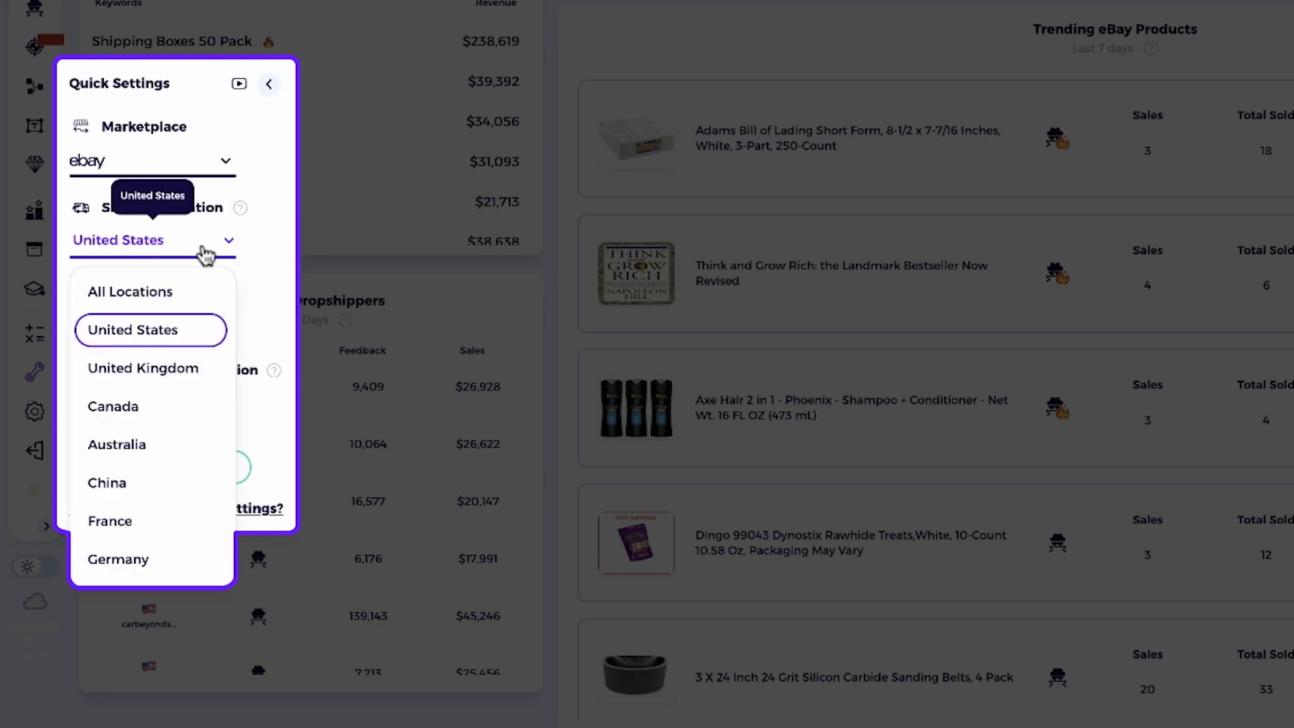
pyautogui.click(158, 481)
pyautogui.click(174, 329)
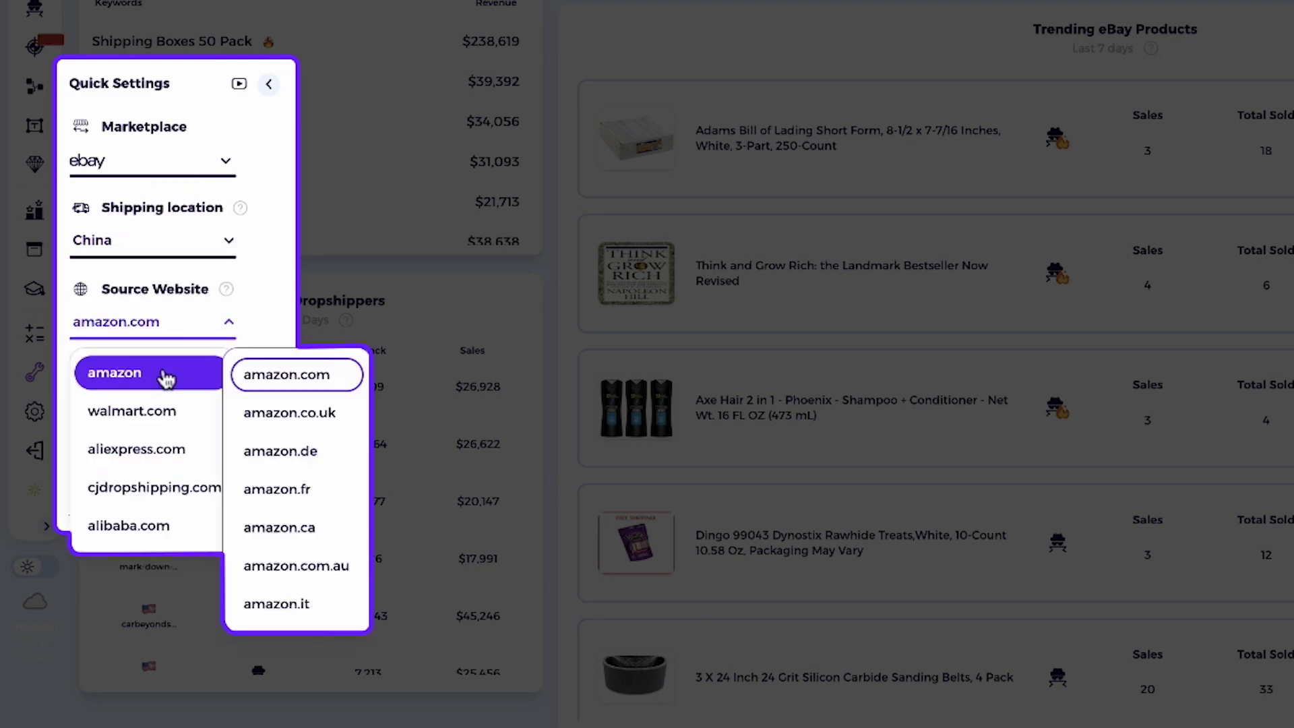
pyautogui.click(155, 453)
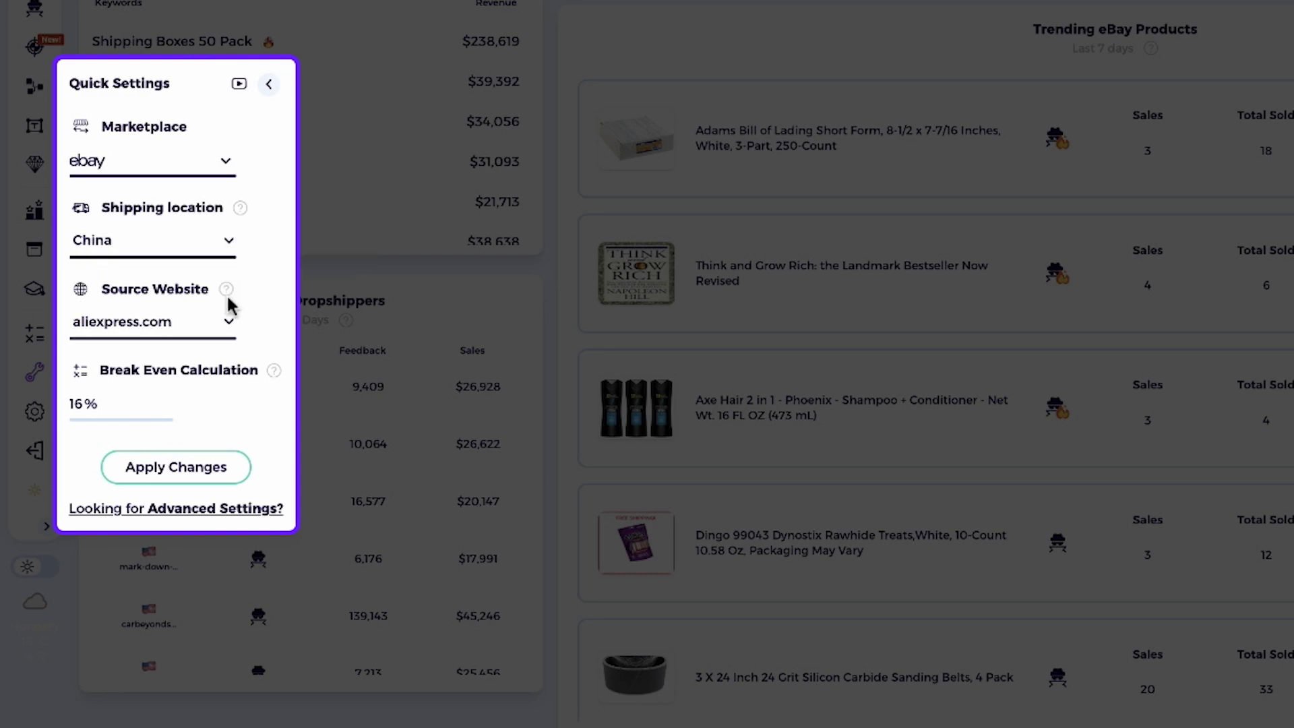
pyautogui.click(178, 321)
pyautogui.moveTo(150, 373)
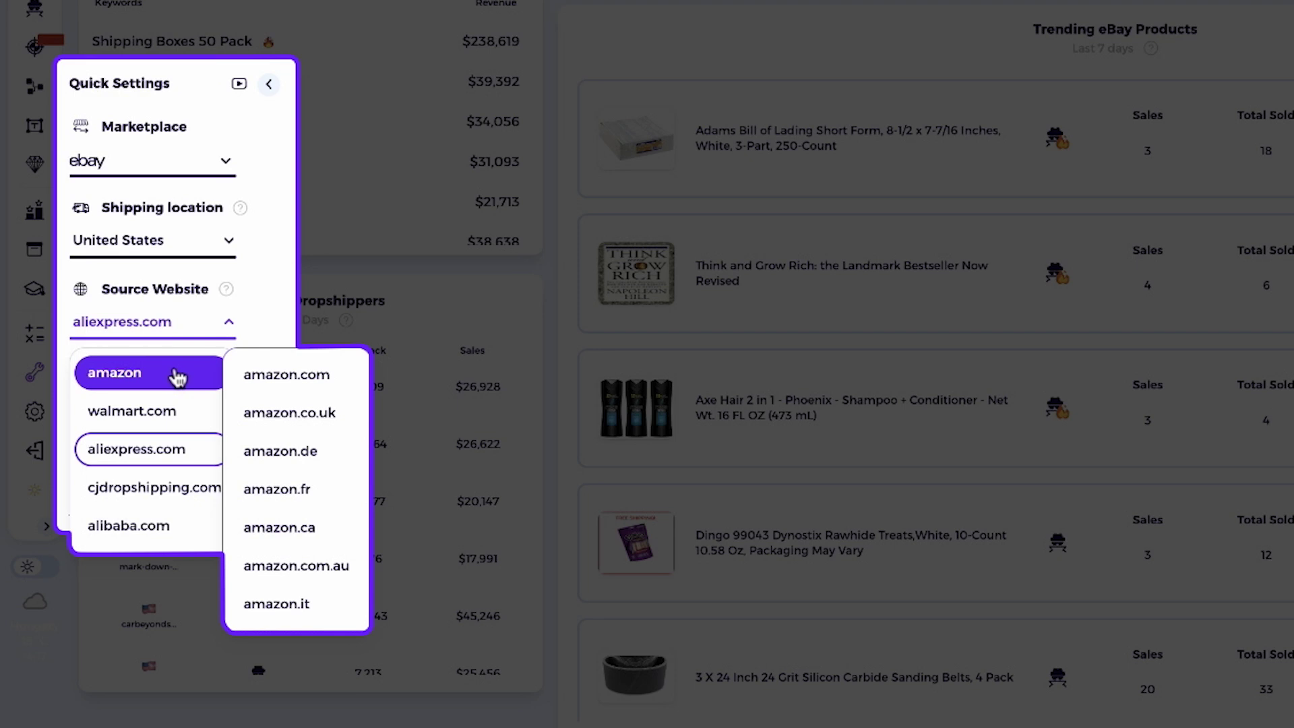
# - Choose amazon.com as source website and change the break-even calculation to 16%
pyautogui.click(284, 376)
pyautogui.click(154, 414)
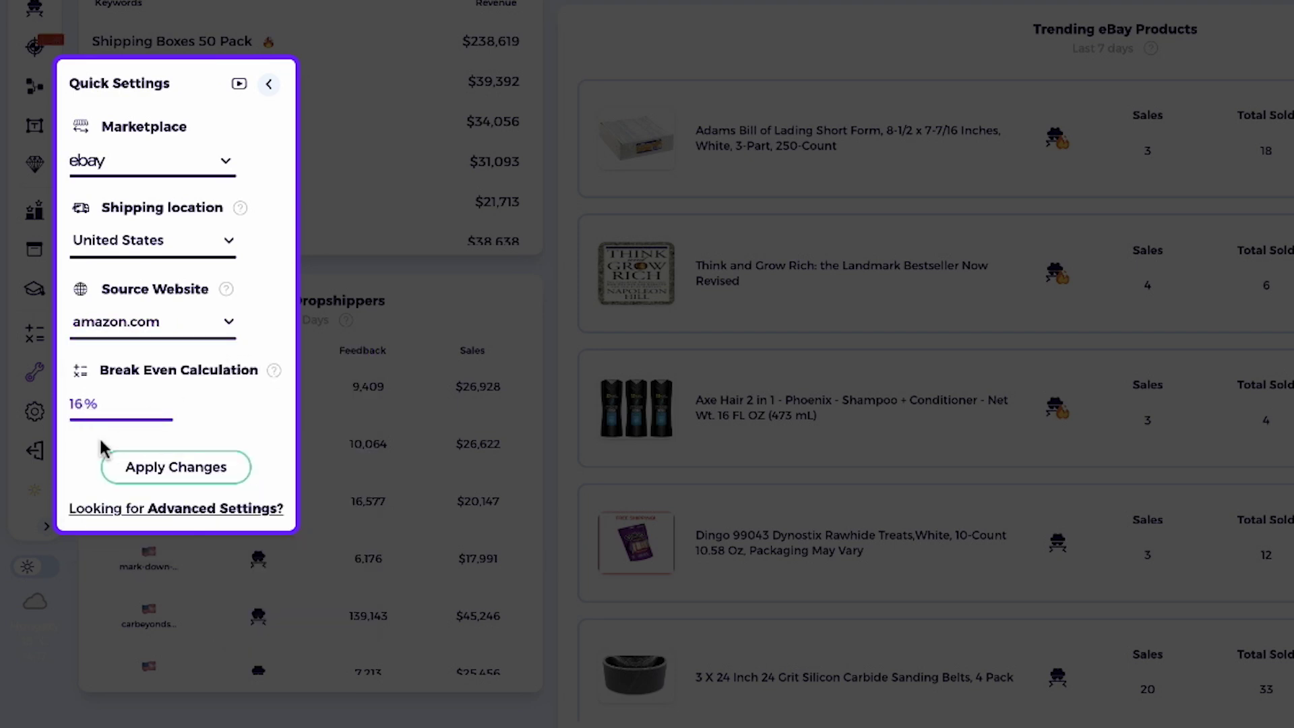
pyautogui.press('BackSpace')
pyautogui.press('BackSpace')
pyautogui.click(197, 425)
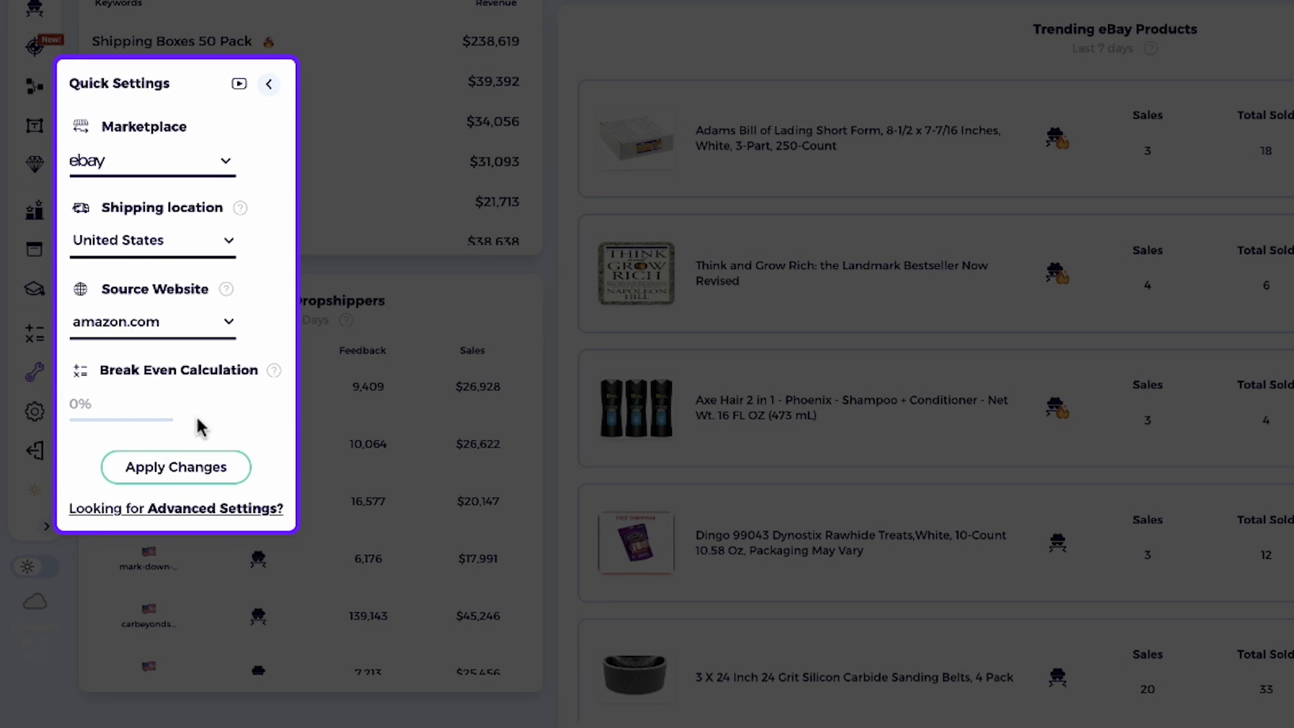
pyautogui.click(136, 409)
pyautogui.write('16')
pyautogui.click(233, 412)
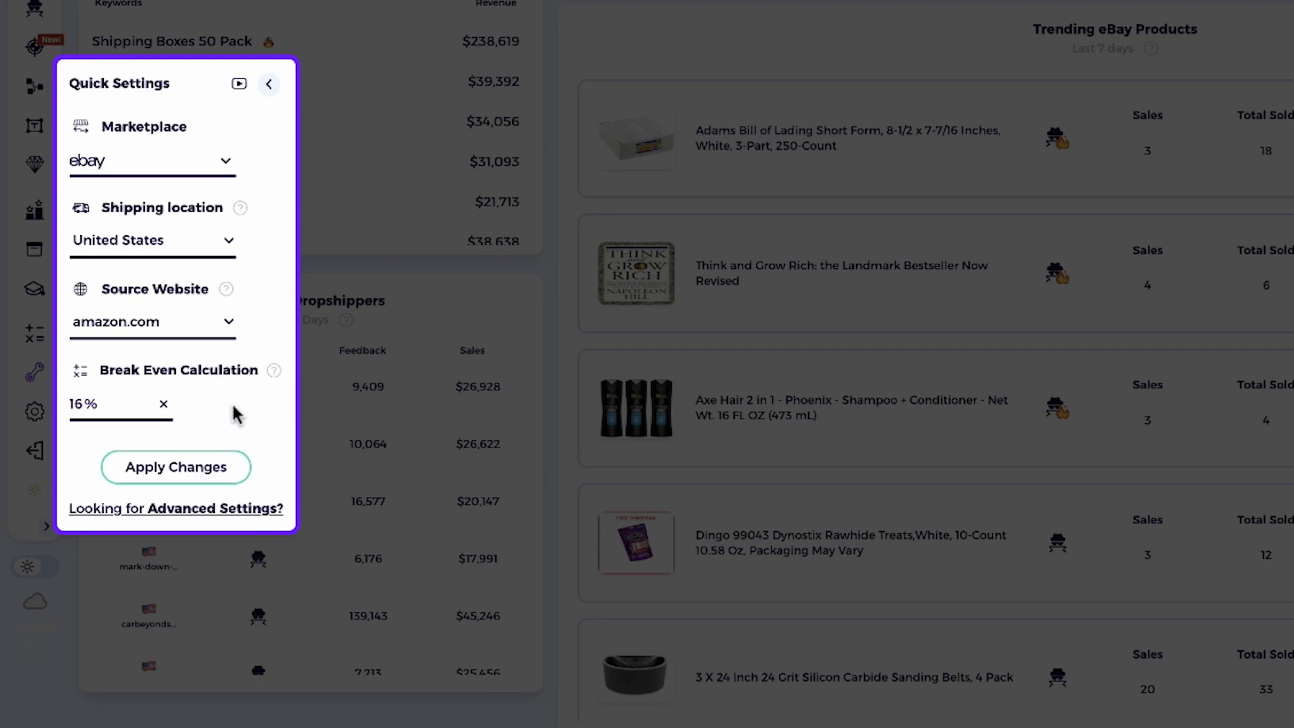
# - Apply the quick settings changes, then reopen Quick Settings and go to Advanced Settings
pyautogui.click(215, 473)
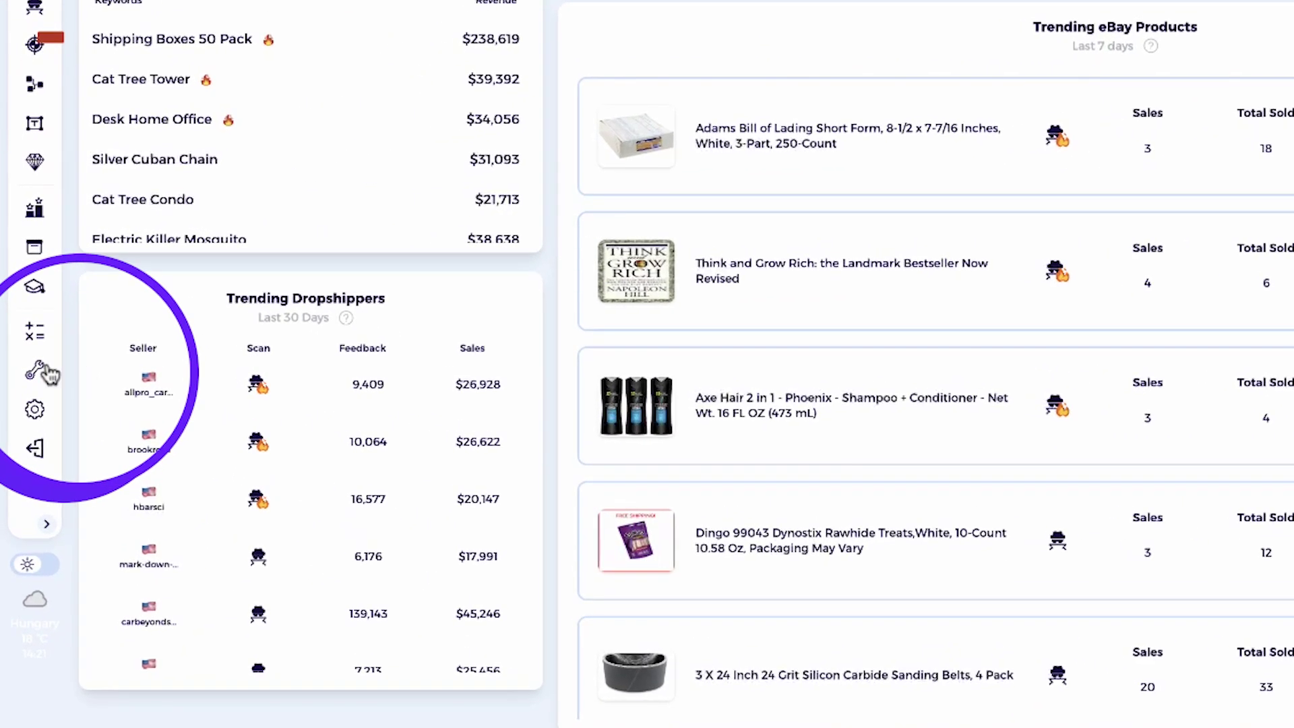
pyautogui.click(41, 373)
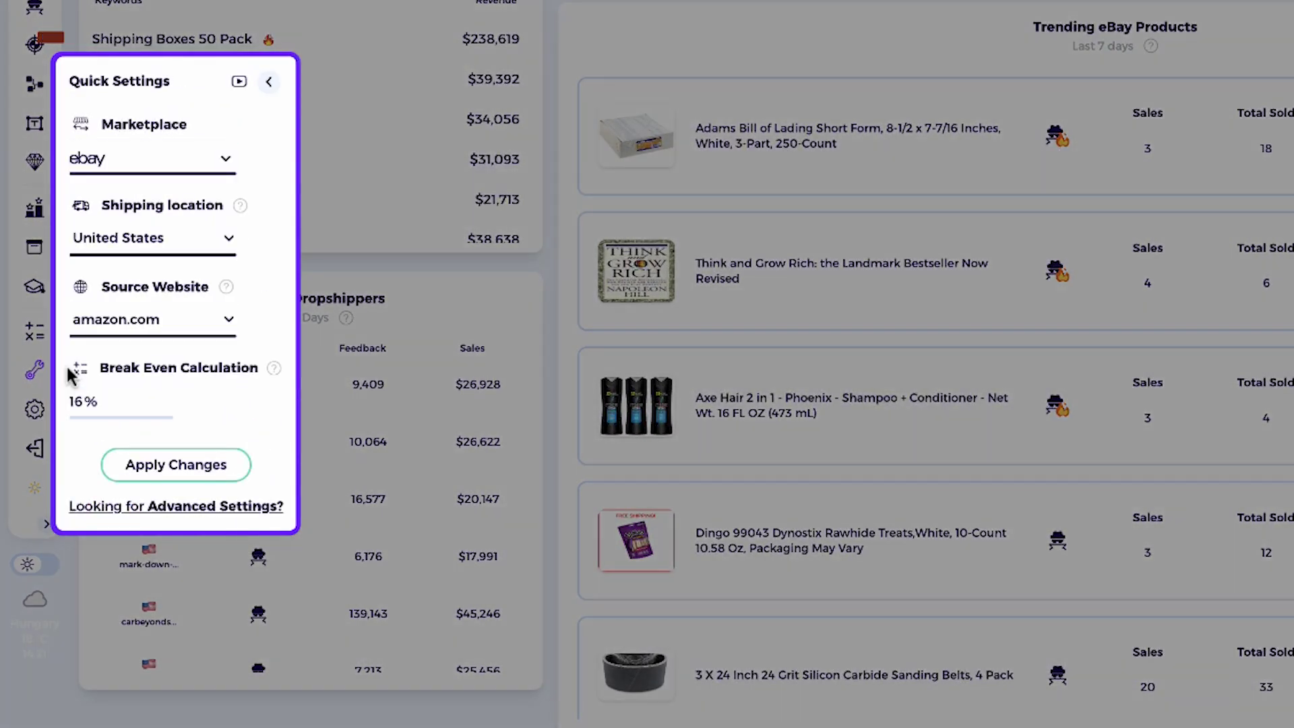
pyautogui.click(174, 508)
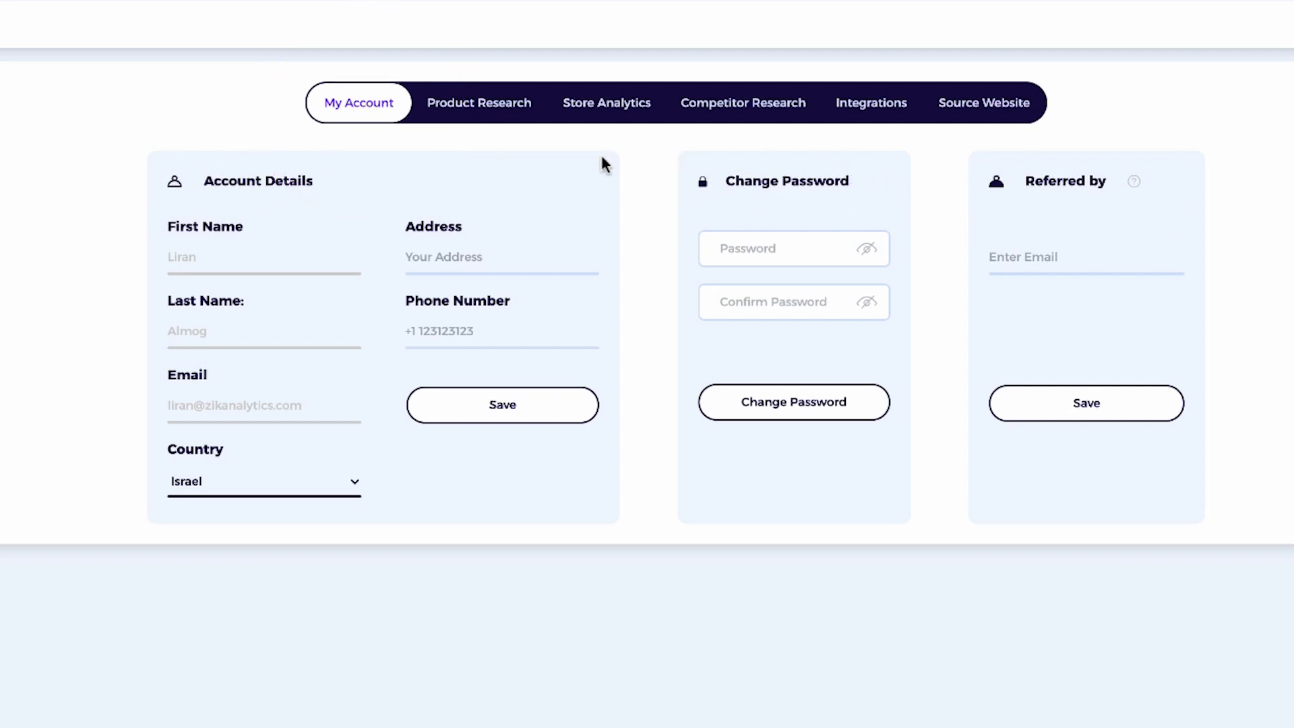
# - Confirm Product Research filters ebay.com, United States and 30 Days, then view Store Analytics
pyautogui.click(479, 113)
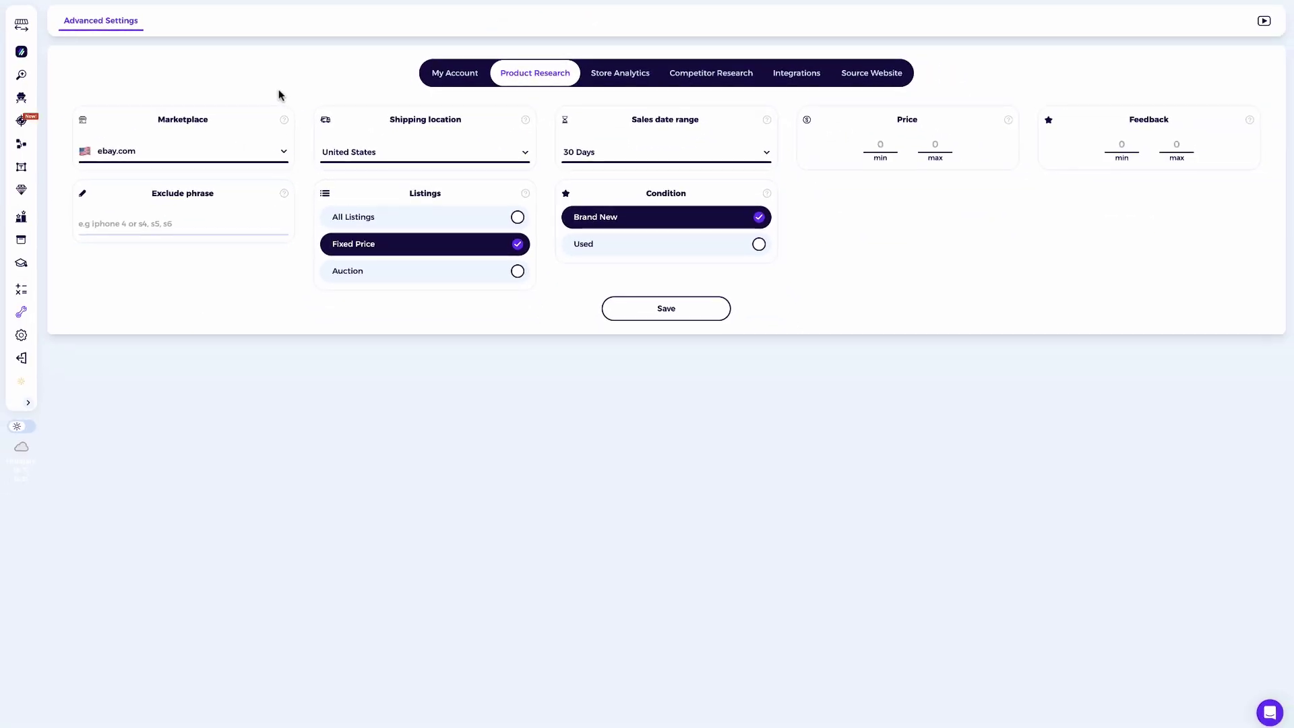
pyautogui.click(223, 151)
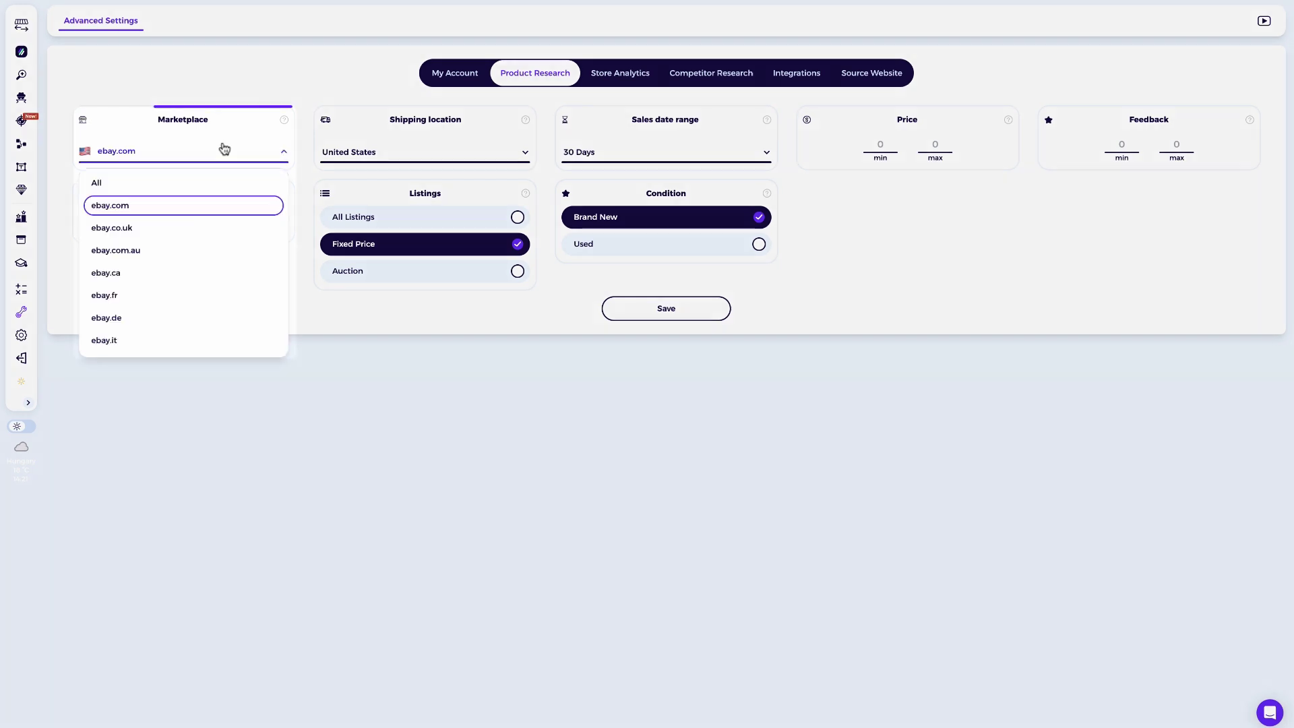
pyautogui.click(246, 107)
pyautogui.click(351, 153)
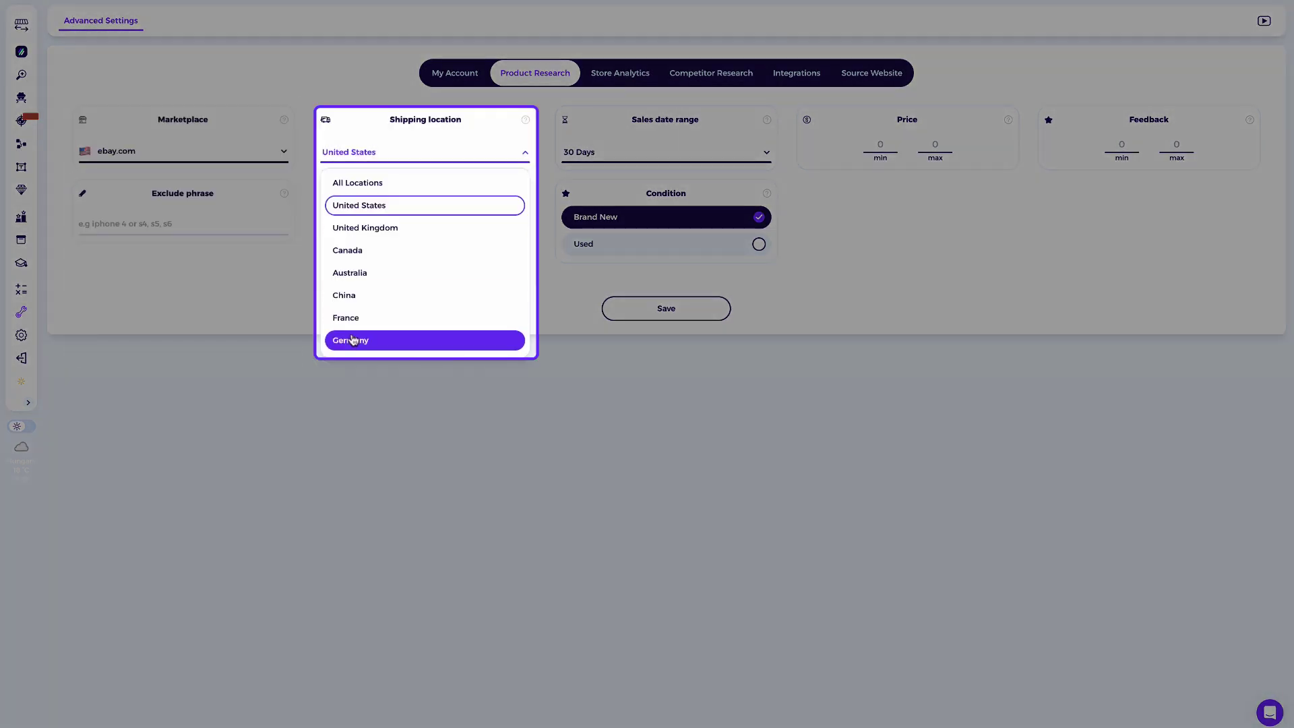
pyautogui.click(344, 94)
pyautogui.click(592, 150)
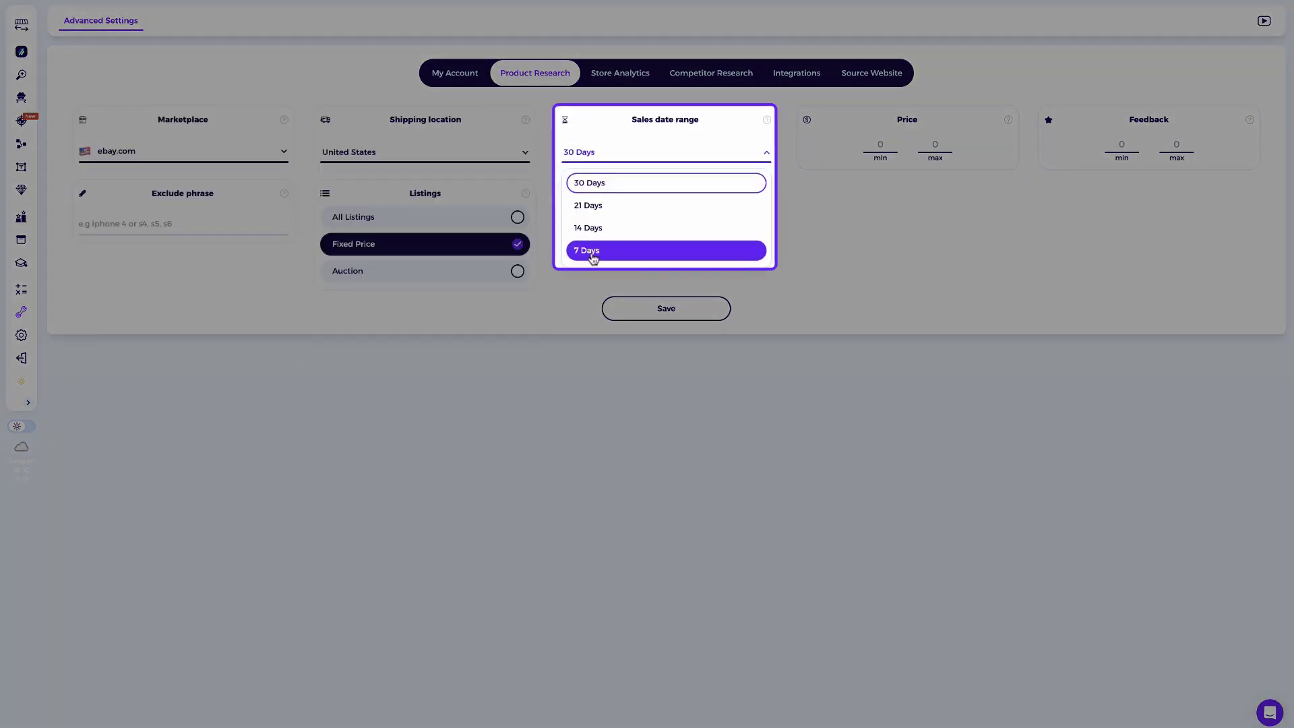
pyautogui.click(600, 181)
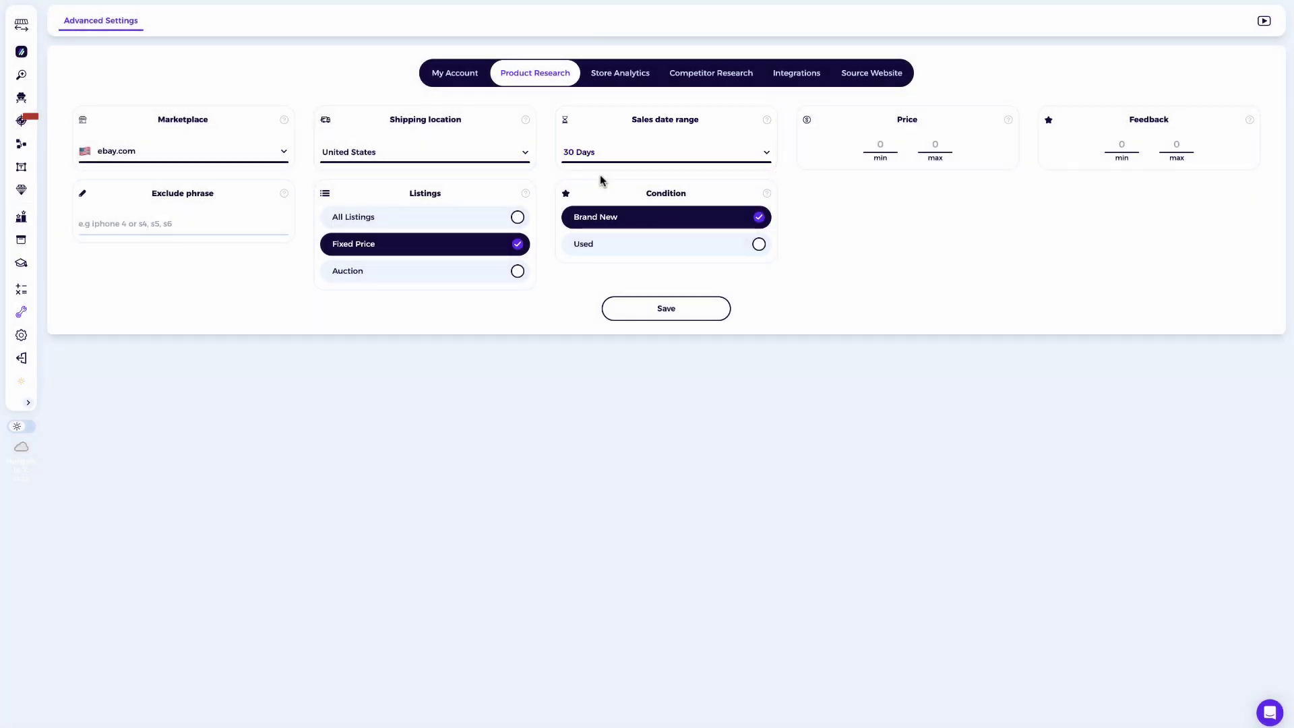
pyautogui.click(618, 77)
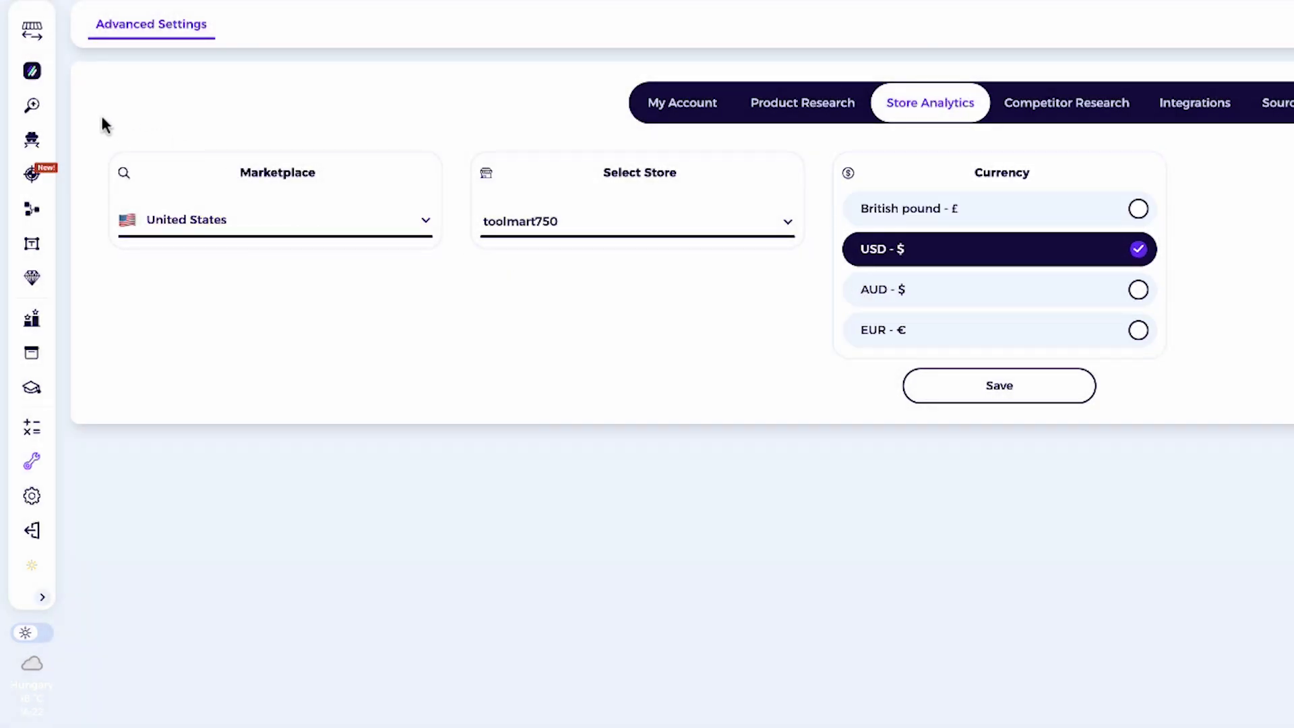
# - Visit the Market Insights dashboard, then switch to My Dashboard
pyautogui.click(31, 72)
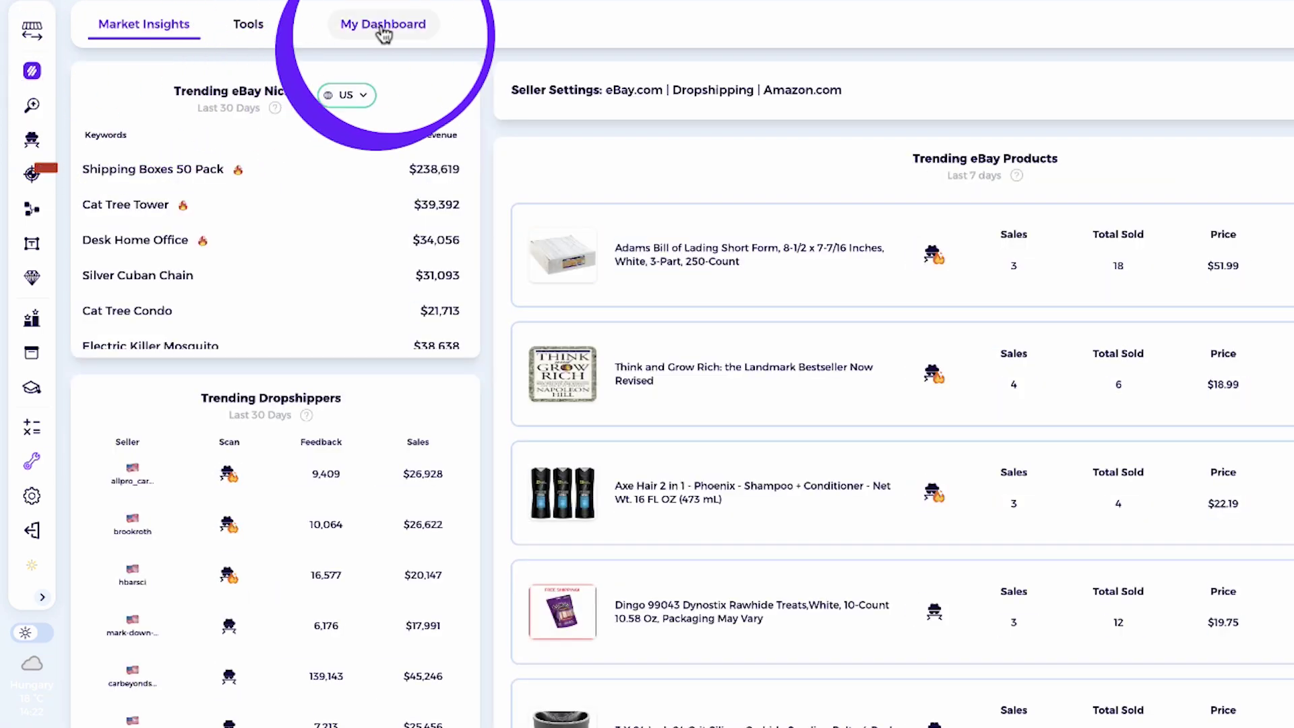
pyautogui.click(388, 42)
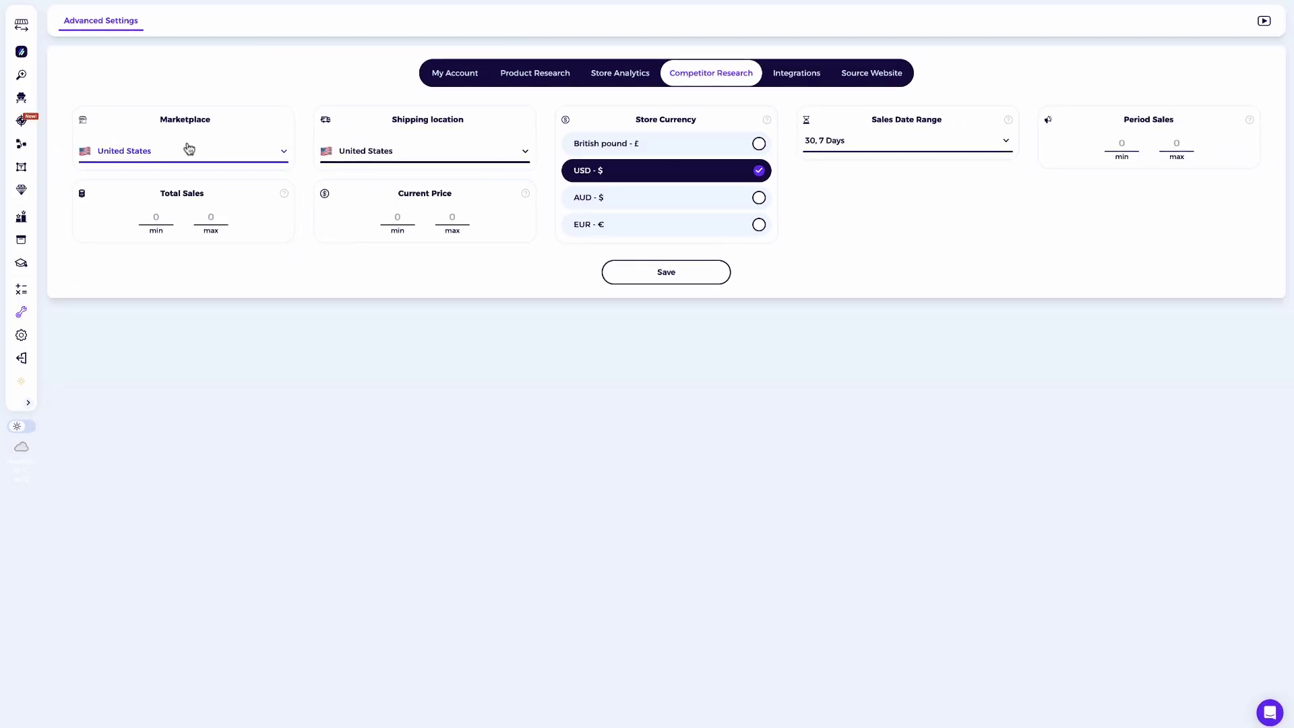
pyautogui.click(184, 149)
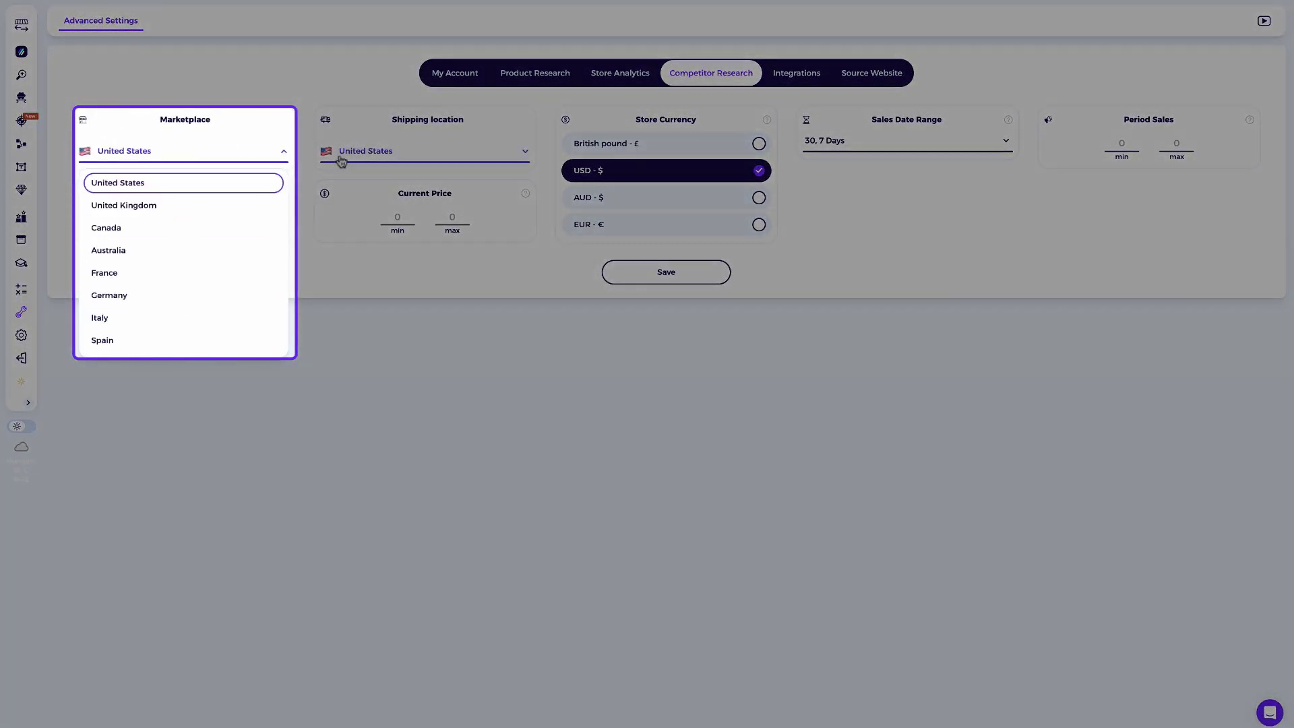
pyautogui.click(341, 162)
pyautogui.click(353, 186)
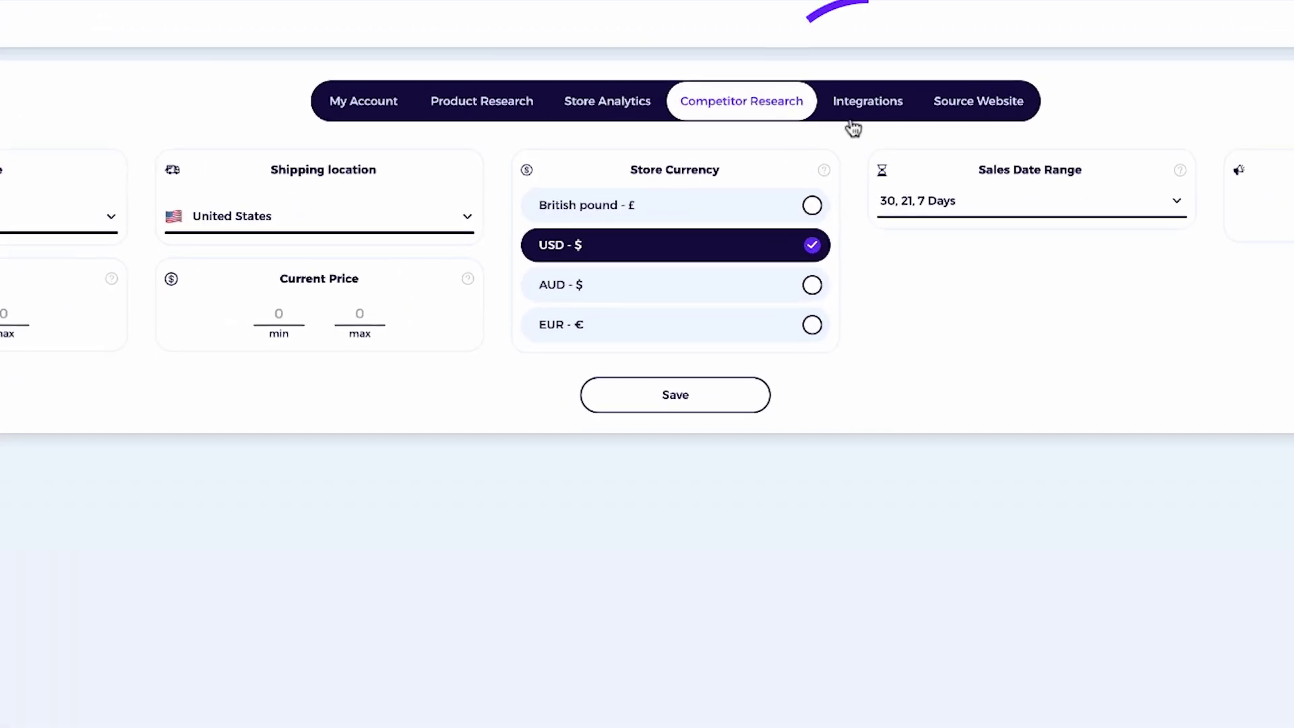
# - Show the Integrations tab listing the active AutoDs store integration
pyautogui.click(797, 74)
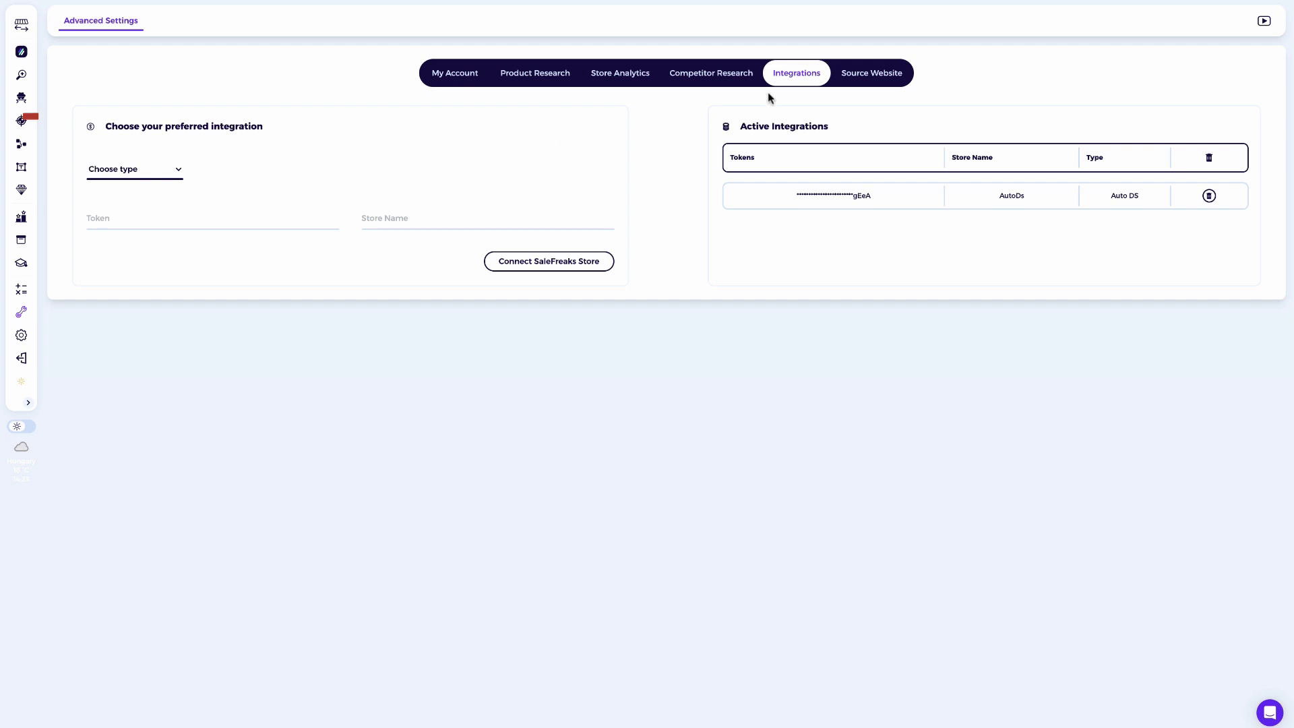
# - On the Source Website tab, check the Amazon sites and select the 16% break-even value
pyautogui.click(868, 85)
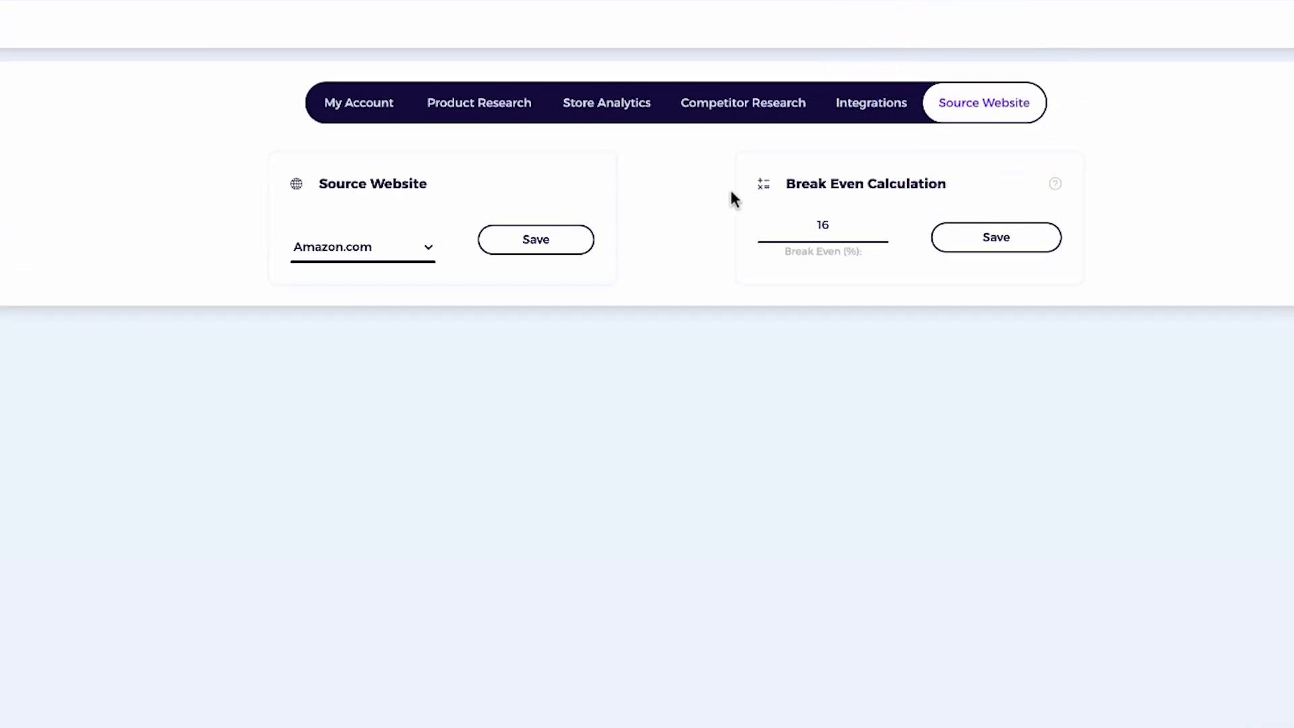
pyautogui.click(382, 253)
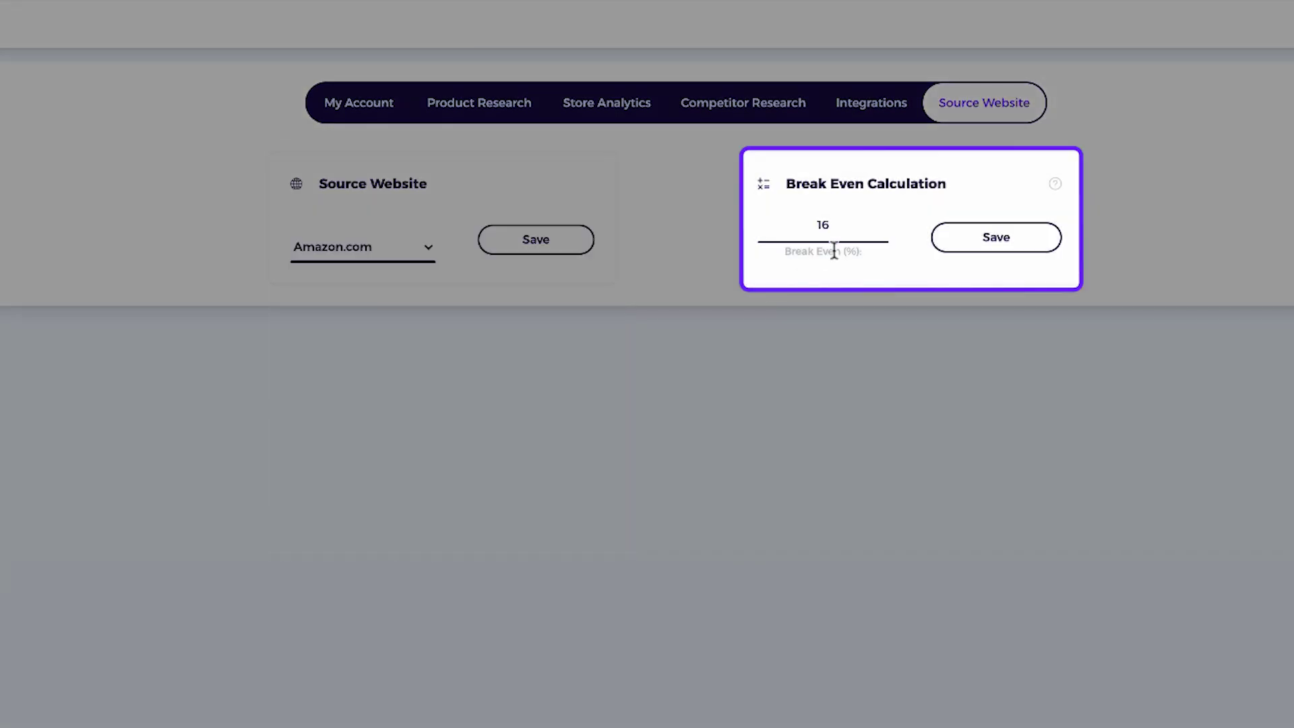
pyautogui.doubleClick(819, 224)
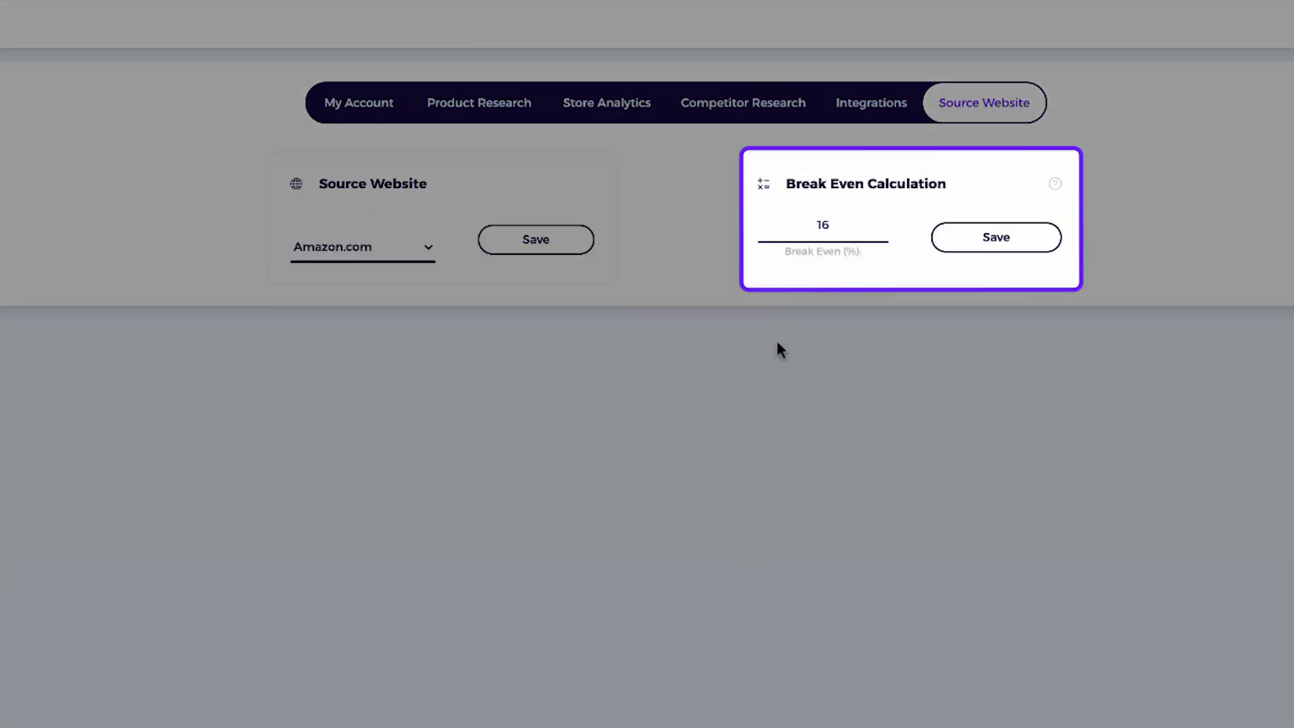